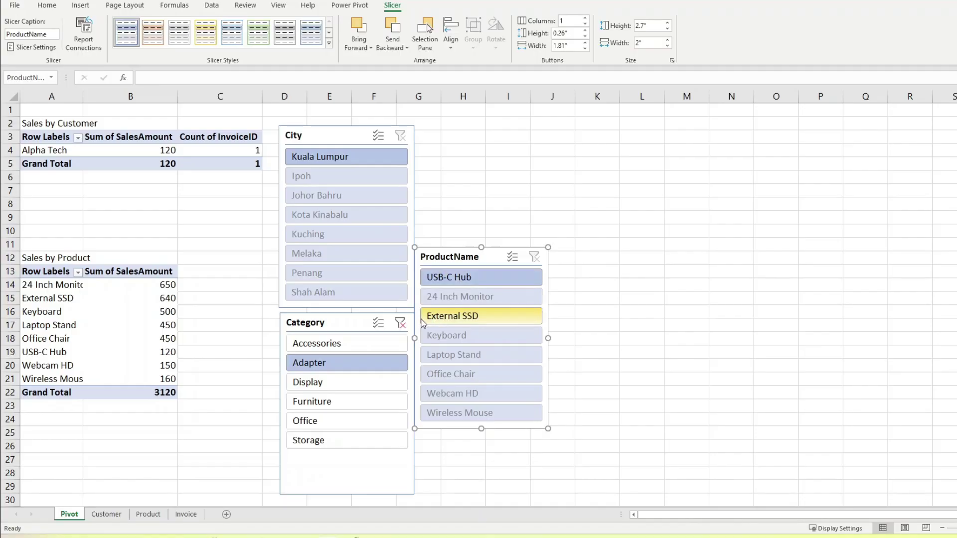
# - Clear the Category slicer filter and filter the City slicer to Kuala Lumpur
pyautogui.click(392, 327)
pyautogui.click(399, 324)
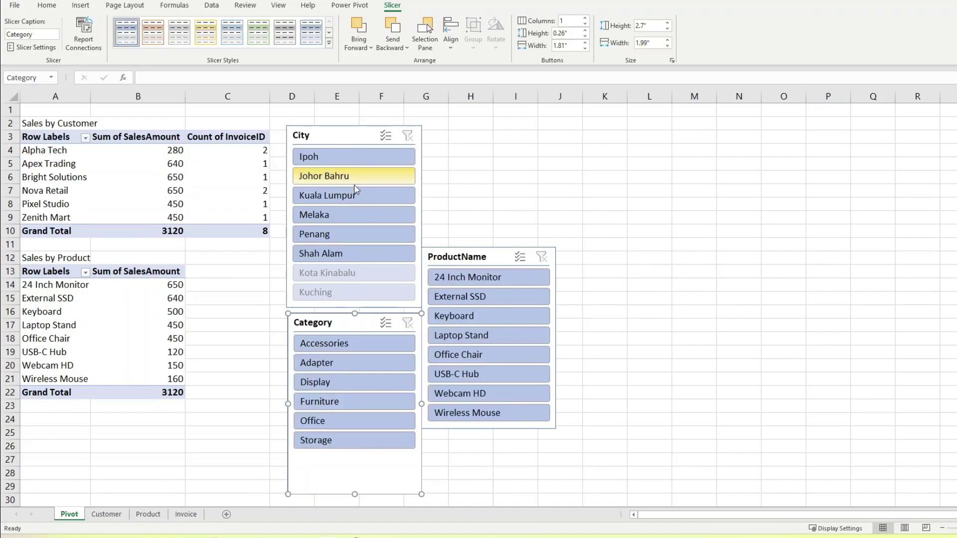
pyautogui.click(351, 198)
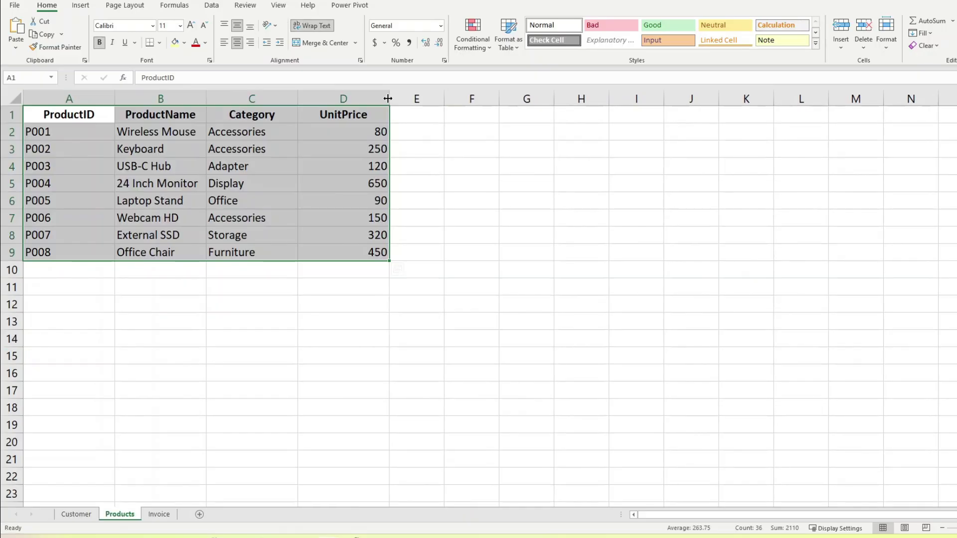
# - Fit the ProductID and UnitPrice columns on the Products sheet to their contents and convert the product range to a table
pyautogui.doubleClick(391, 99)
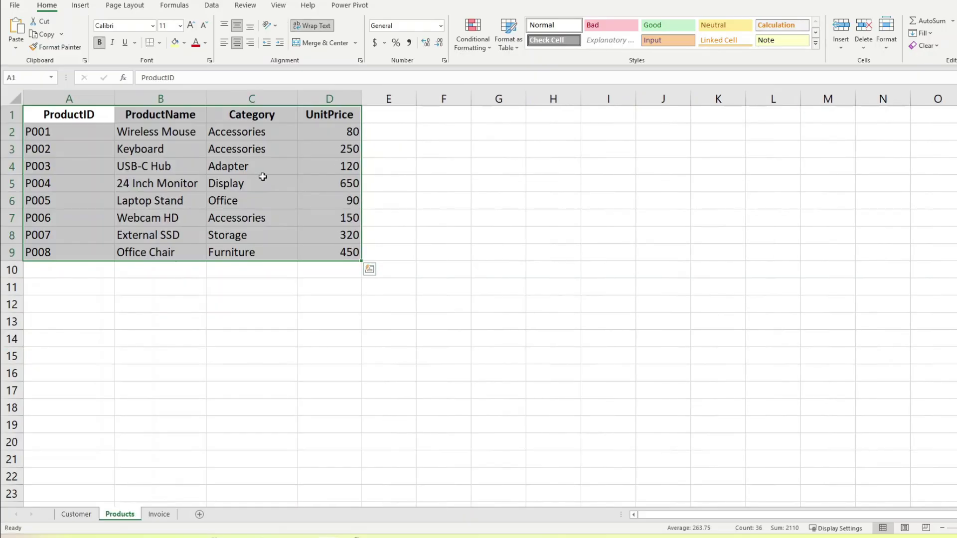
pyautogui.moveTo(114, 97); pyautogui.dragTo(115, 97)
pyautogui.doubleClick(114, 96)
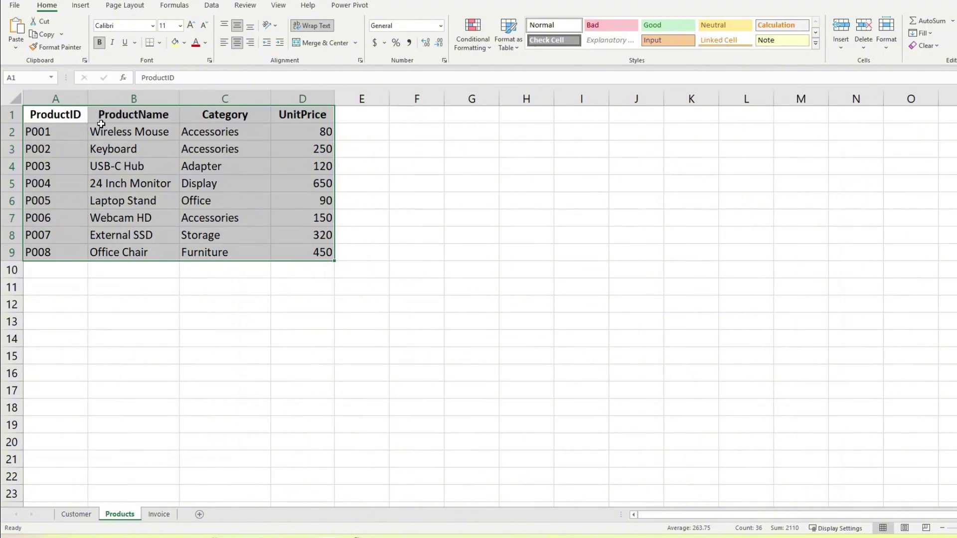
pyautogui.hotkey('ctrl', 't')
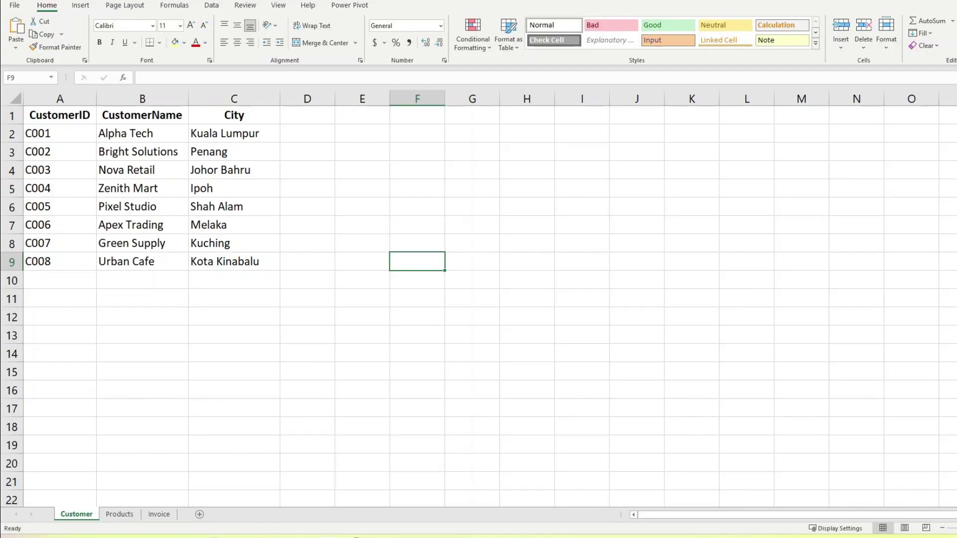
# - Convert the customer range A1:C9 on the Customer sheet to a table with headers
pyautogui.click(103, 397)
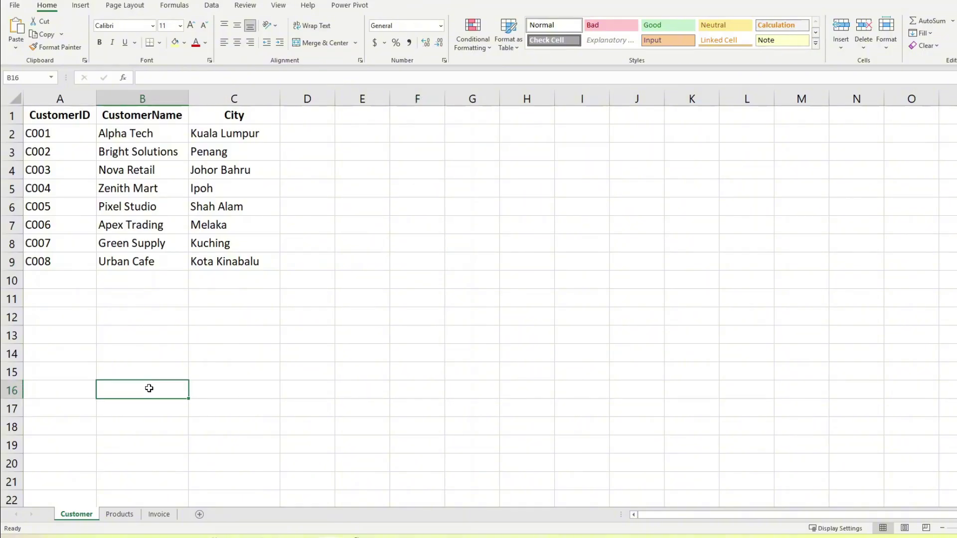
pyautogui.moveTo(75, 111); pyautogui.dragTo(220, 262)
pyautogui.scroll(1, 237, 360)
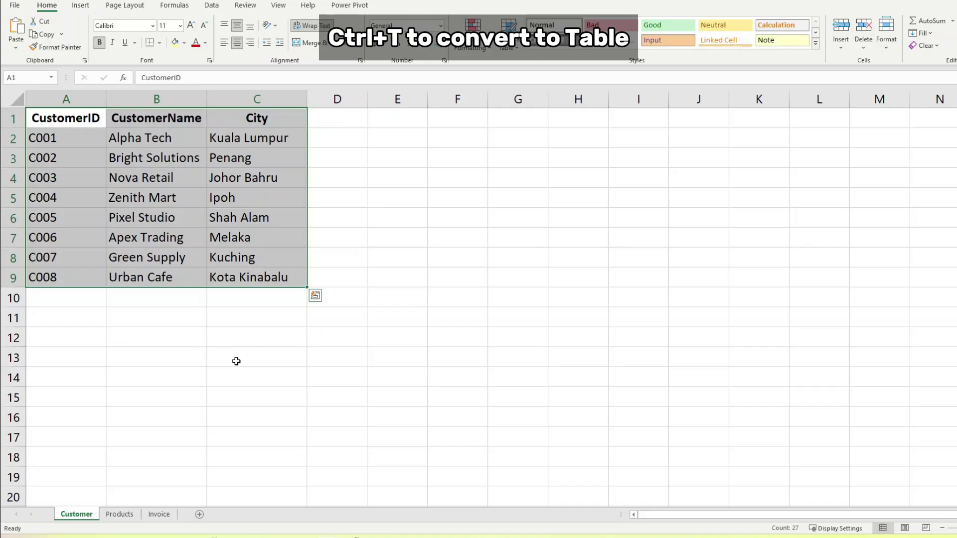
pyautogui.hotkey('ctrl', 't')
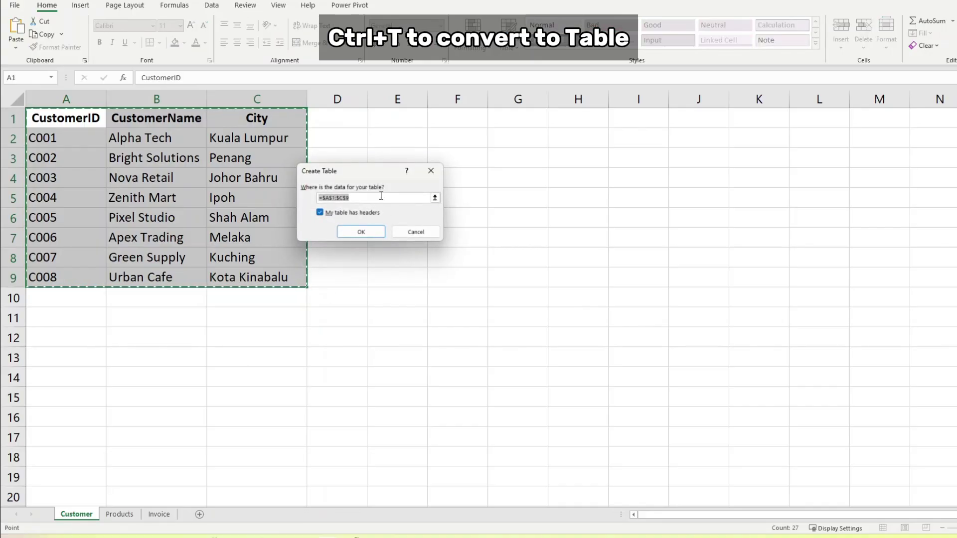
pyautogui.moveTo(360, 190); pyautogui.dragTo(230, 312)
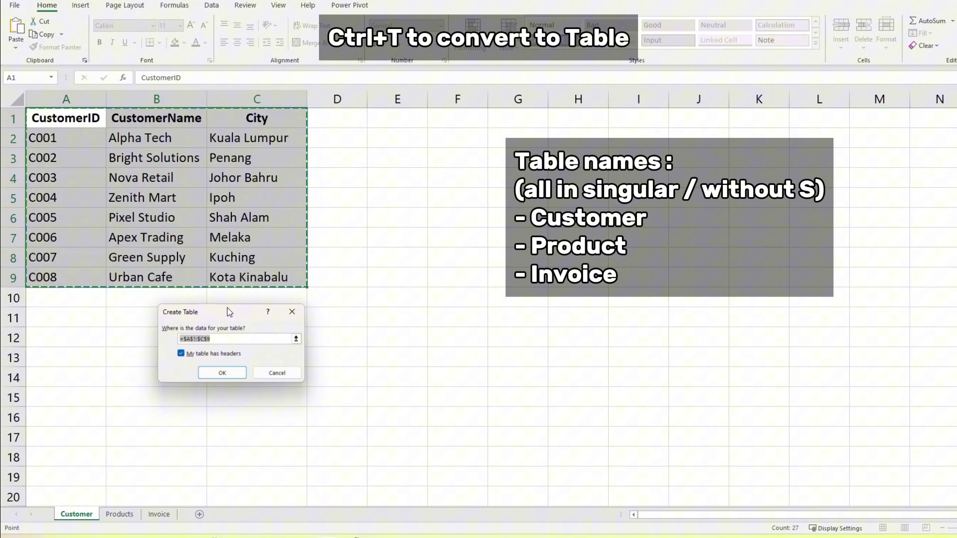
pyautogui.click(220, 372)
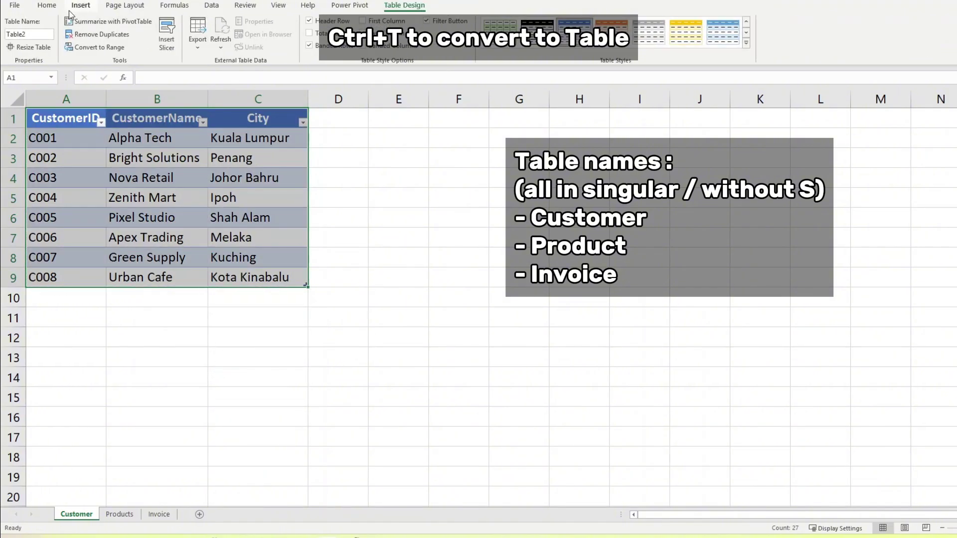
# - Name the table on the Customer sheet Customer
pyautogui.click(37, 34)
pyautogui.doubleClick(37, 33)
pyautogui.press('BackSpace')
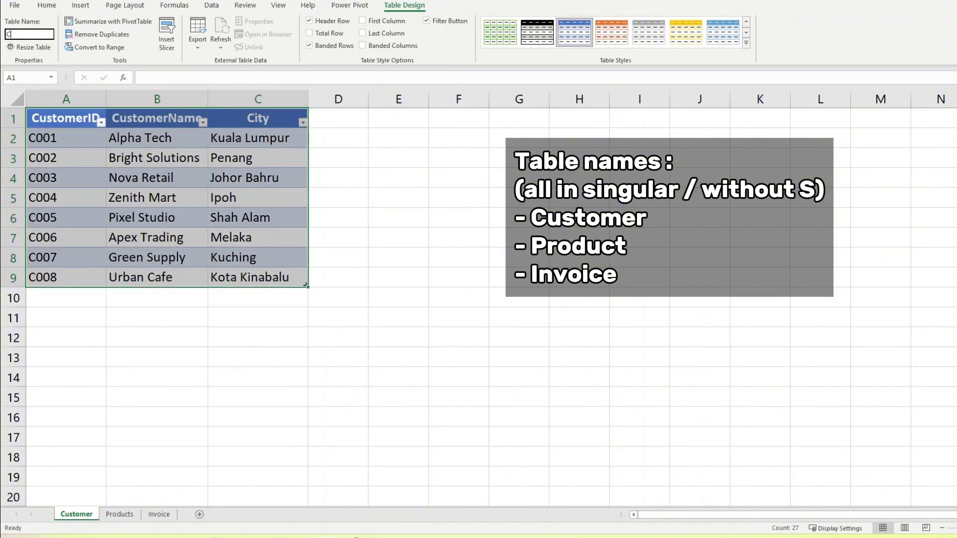
pyautogui.write('Customer')
pyautogui.press('Return')
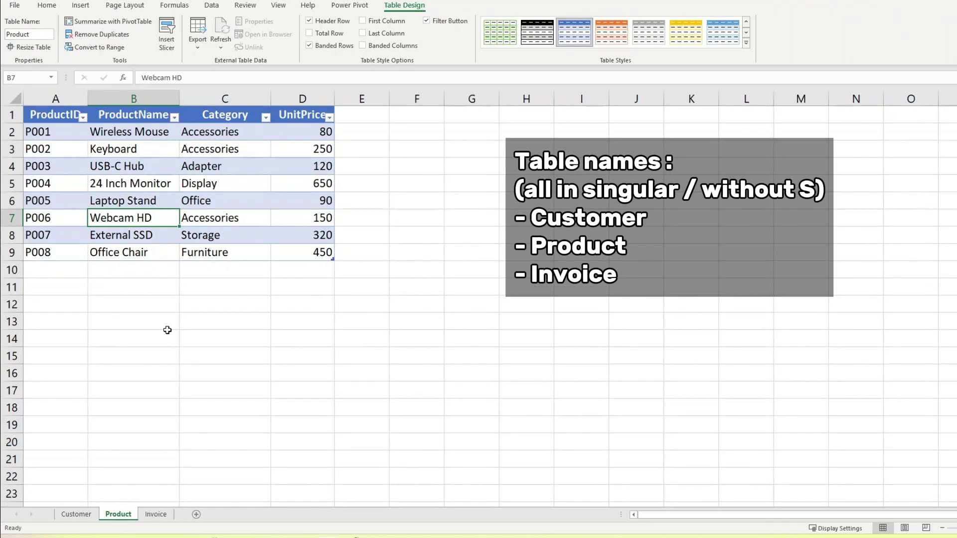
# - Name the table on the Invoice sheet Invoice
pyautogui.click(172, 354)
pyautogui.write('Invoic')
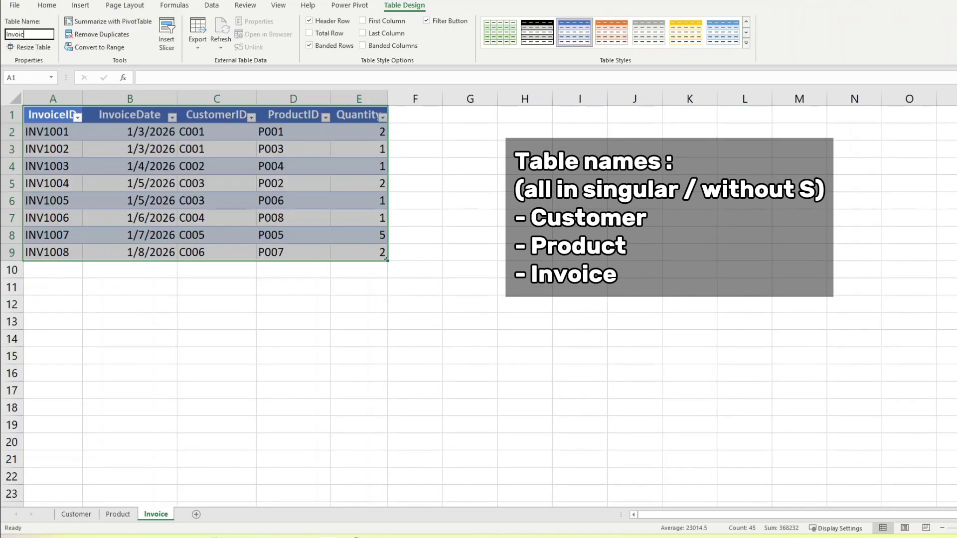
pyautogui.write('e')
pyautogui.press('Return')
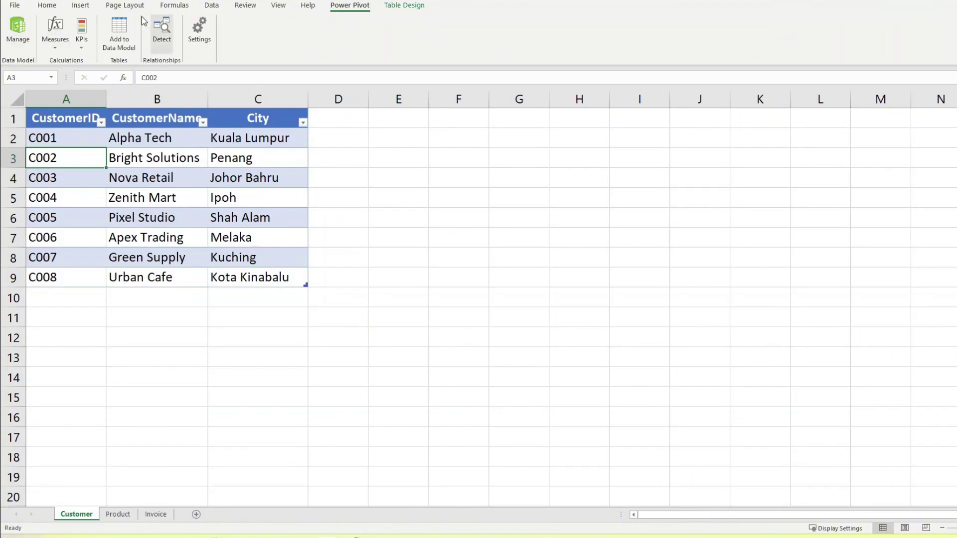
# - Add the Customer, Product and Invoice tables to the Power Pivot data model
pyautogui.click(120, 30)
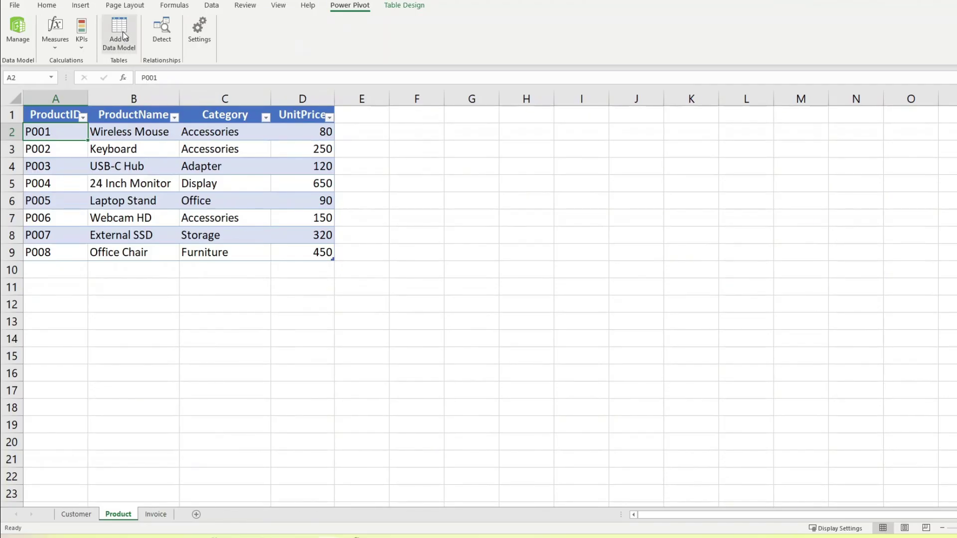
pyautogui.click(122, 30)
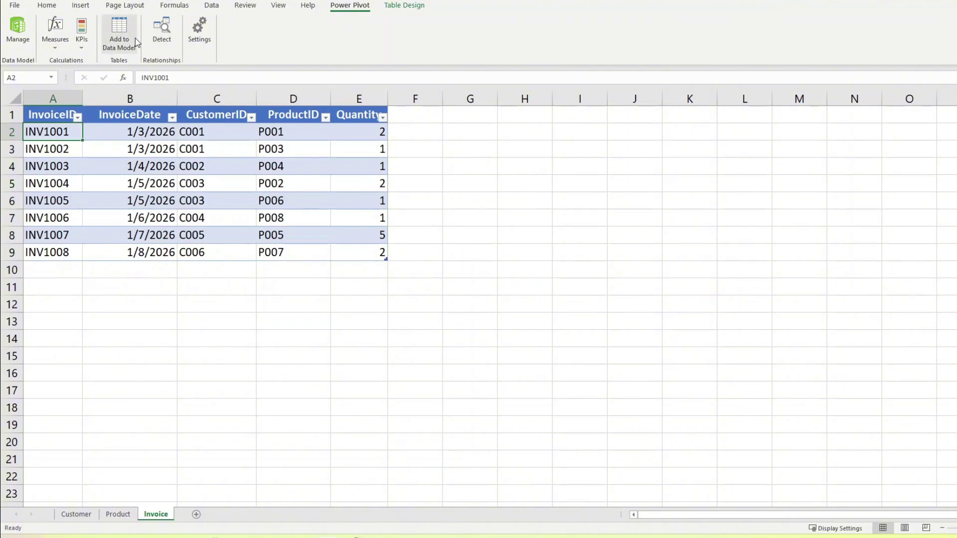
pyautogui.click(122, 39)
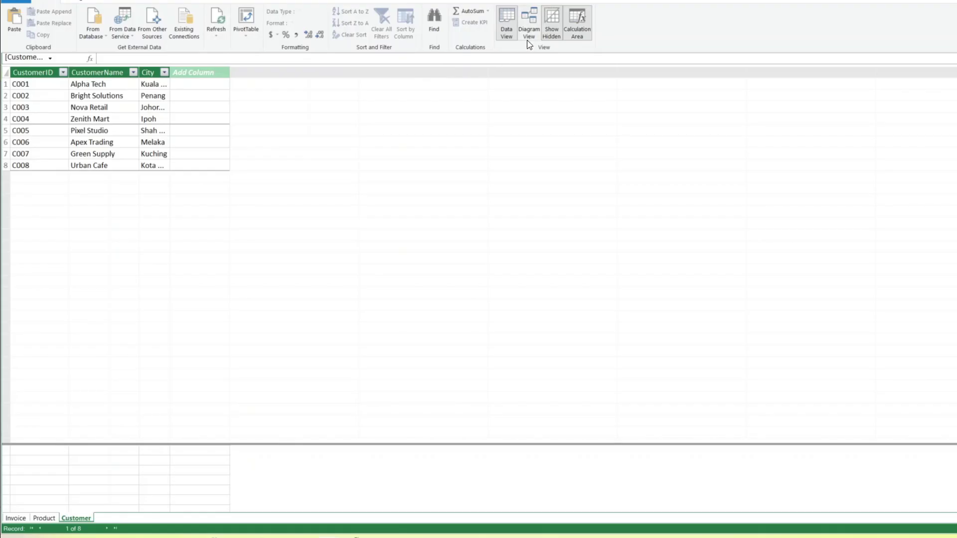
# - In the data model's diagram view, create a relationship from ProductID in Invoice to ProductID in Product
pyautogui.click(529, 22)
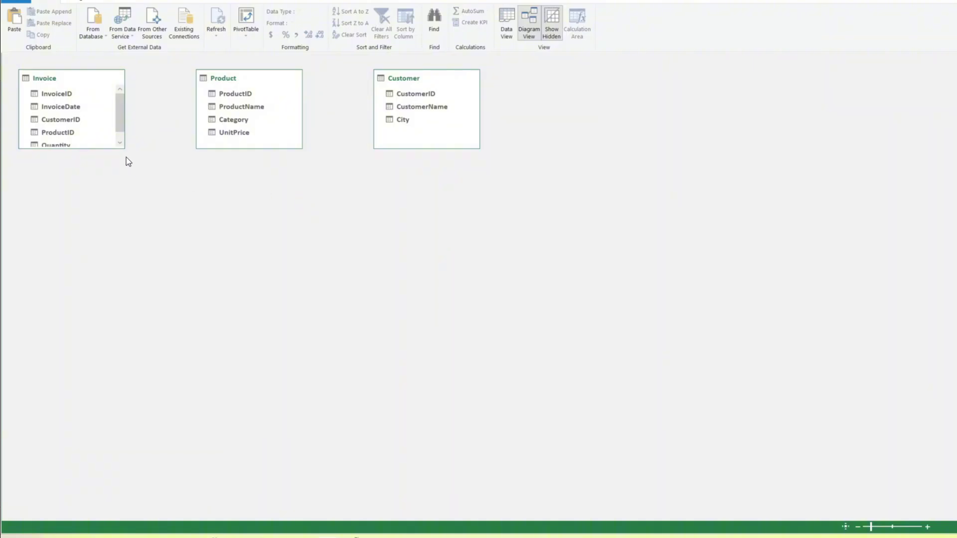
pyautogui.moveTo(121, 150); pyautogui.dragTo(125, 187)
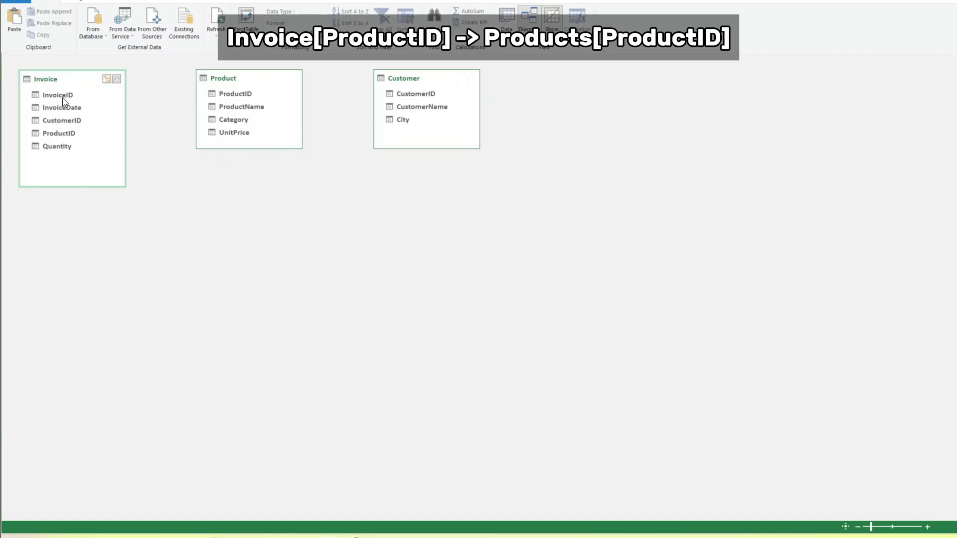
pyautogui.click(72, 134)
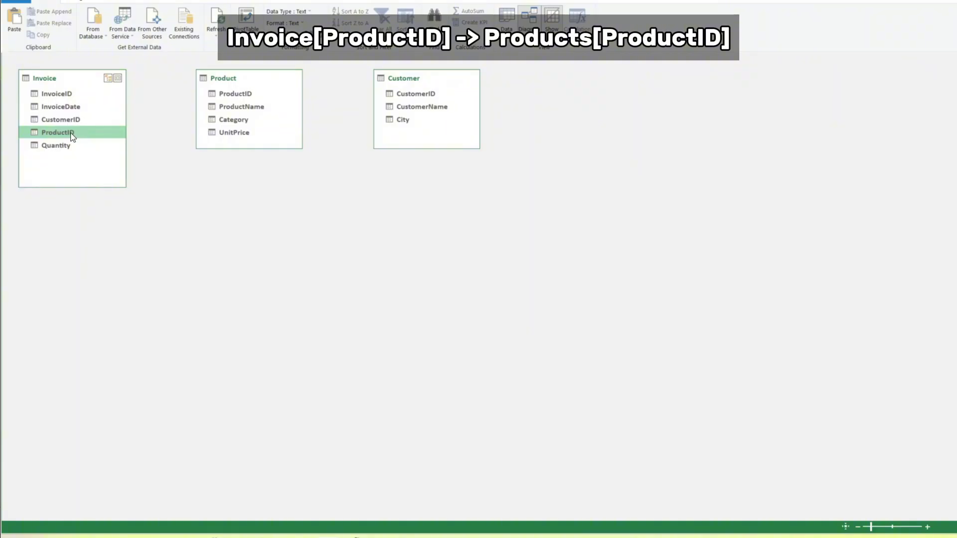
pyautogui.rightClick(73, 137)
pyautogui.click(114, 144)
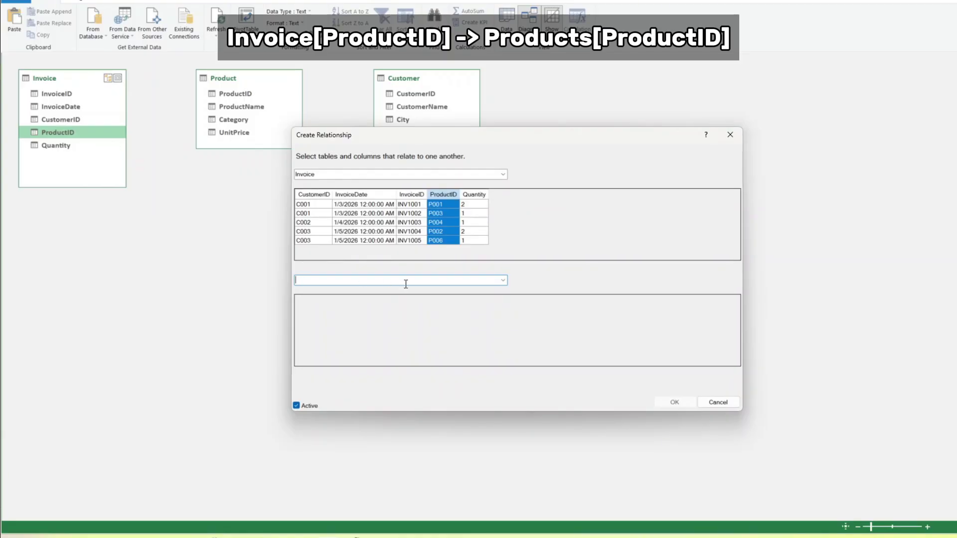
pyautogui.click(504, 281)
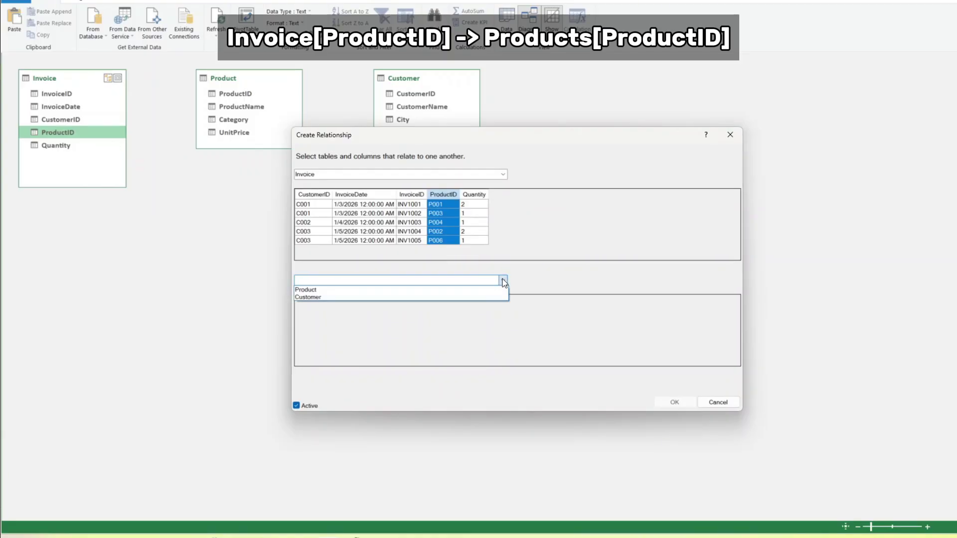
pyautogui.click(408, 290)
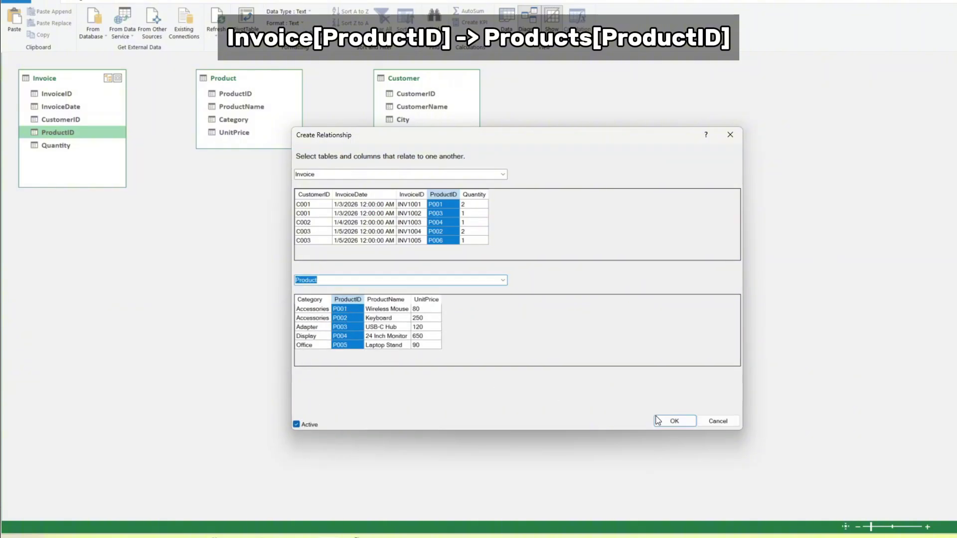
pyautogui.click(671, 423)
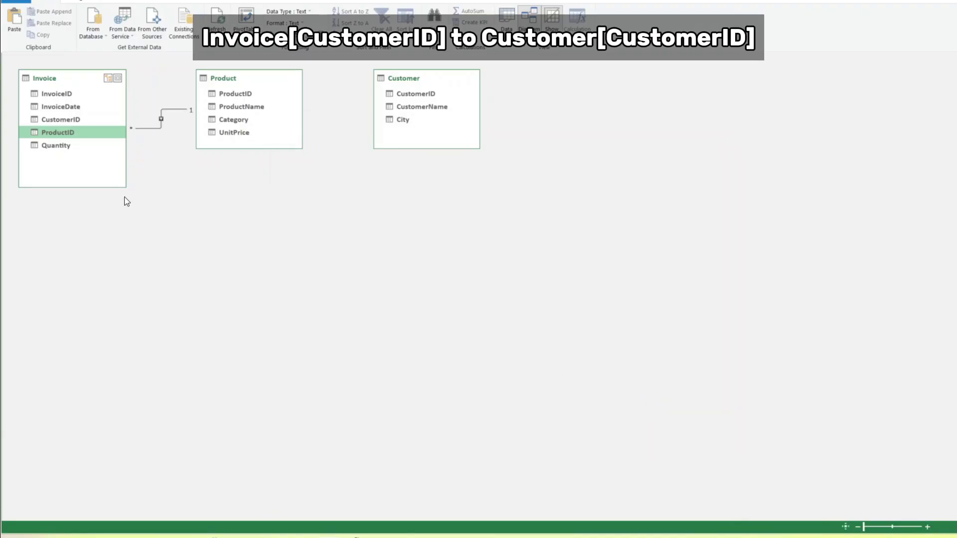
# - Create a relationship from CustomerID in the Invoice table to CustomerID in the Customer table
pyautogui.rightClick(75, 120)
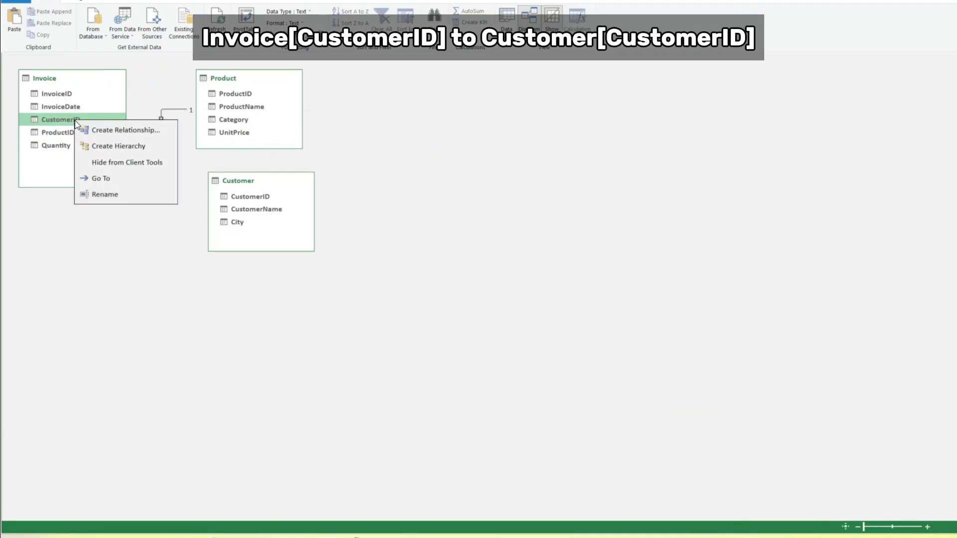
pyautogui.click(144, 131)
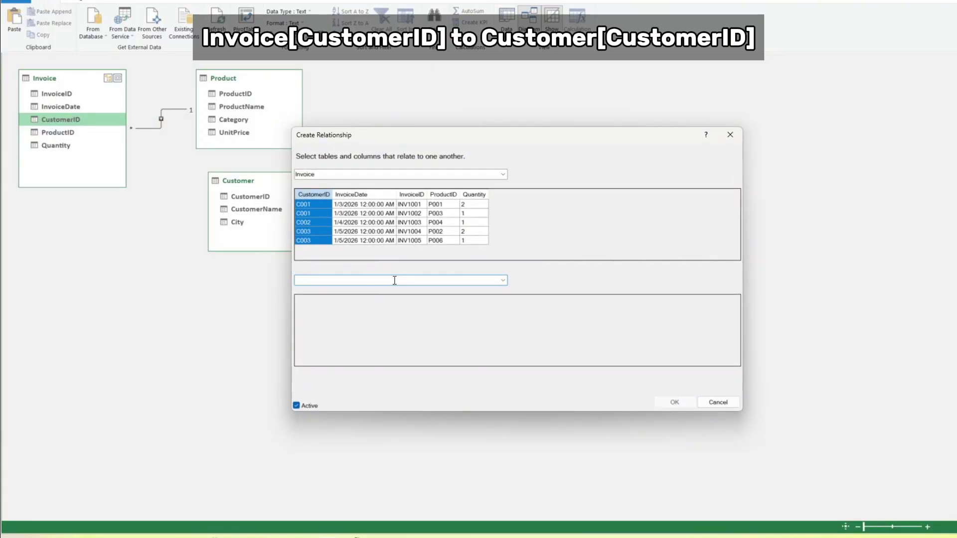
pyautogui.click(504, 282)
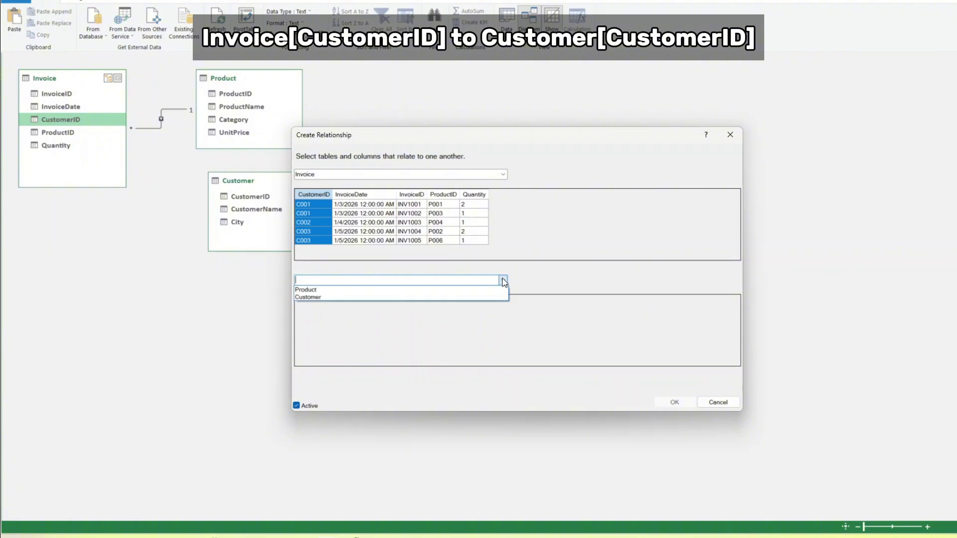
pyautogui.click(355, 298)
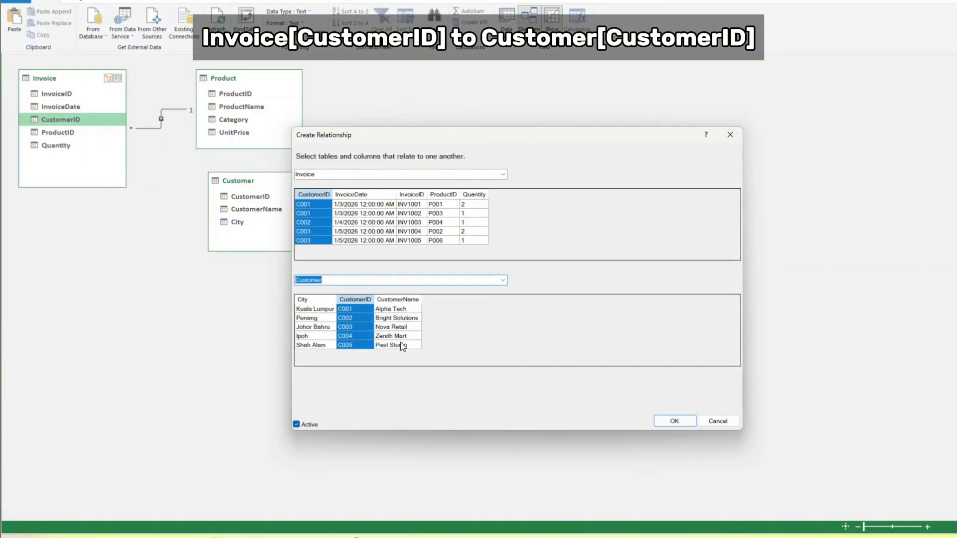
pyautogui.click(674, 421)
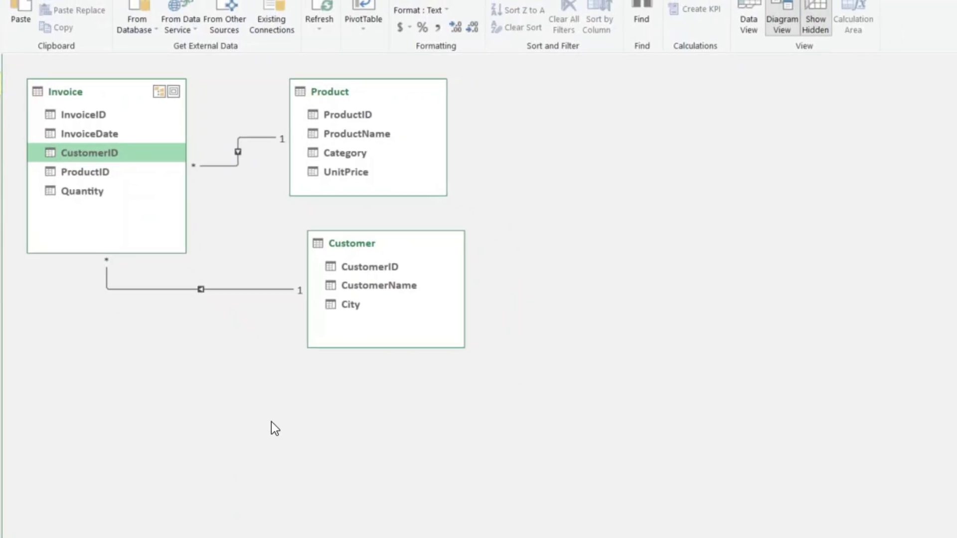
# - Return to the data view and add a column named SalesAmount to the Invoice table
pyautogui.click(507, 25)
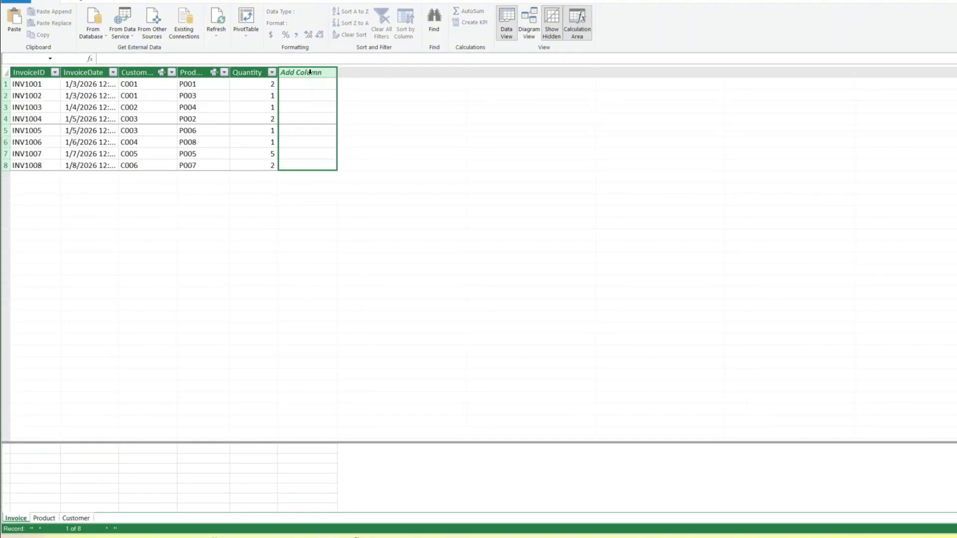
pyautogui.doubleClick(310, 72)
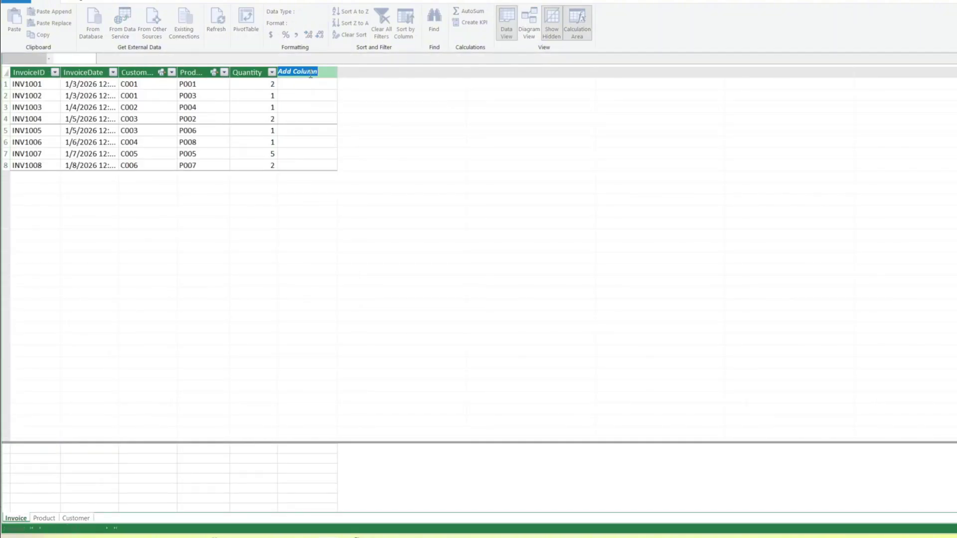
pyautogui.write('SalesAmount')
pyautogui.press('Return')
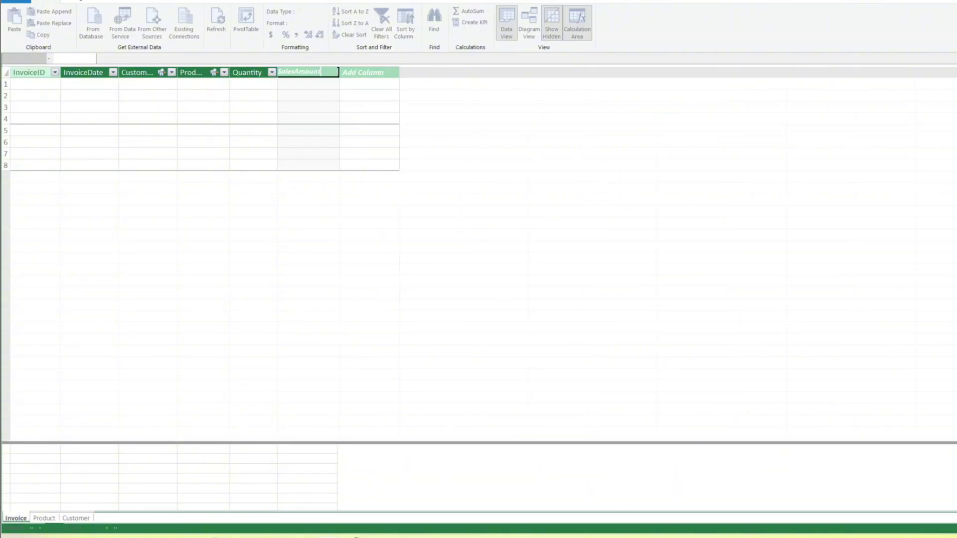
# - Calculate the SalesAmount column with the formula =Invoice[Quantity]*RELATED('Product'[UnitPrice])
pyautogui.write('=Invoice[Quantity]*RELATED(')
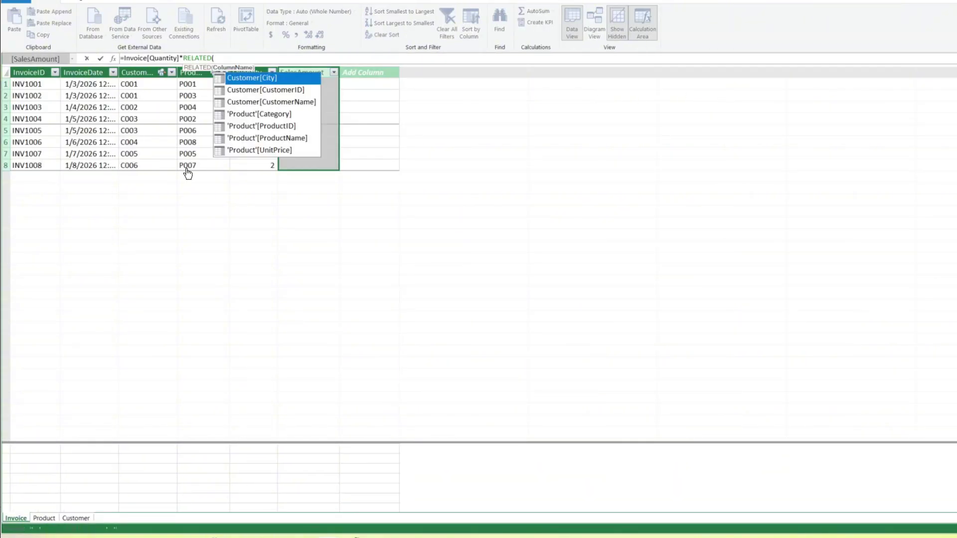
pyautogui.write('prod')
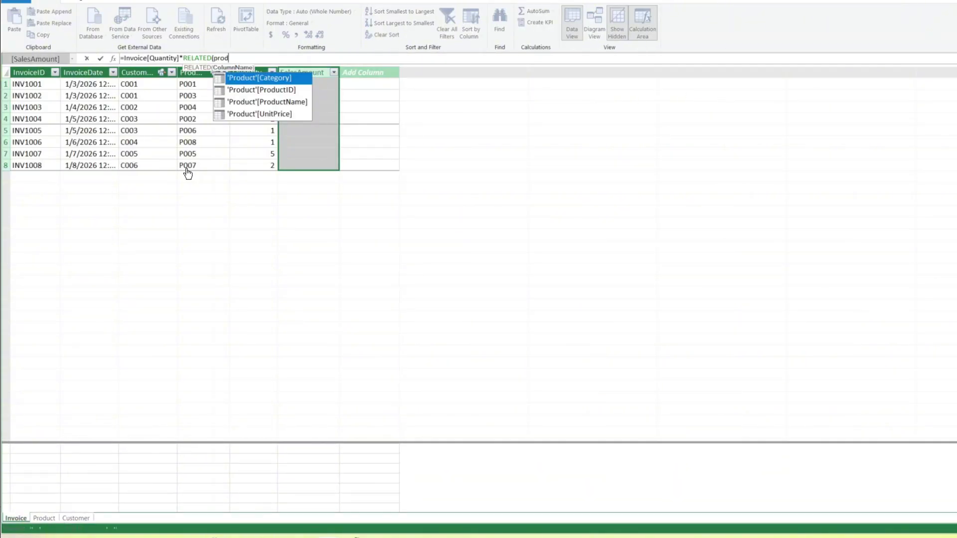
pyautogui.press('Down')
pyautogui.press('Down')
pyautogui.press('Down')
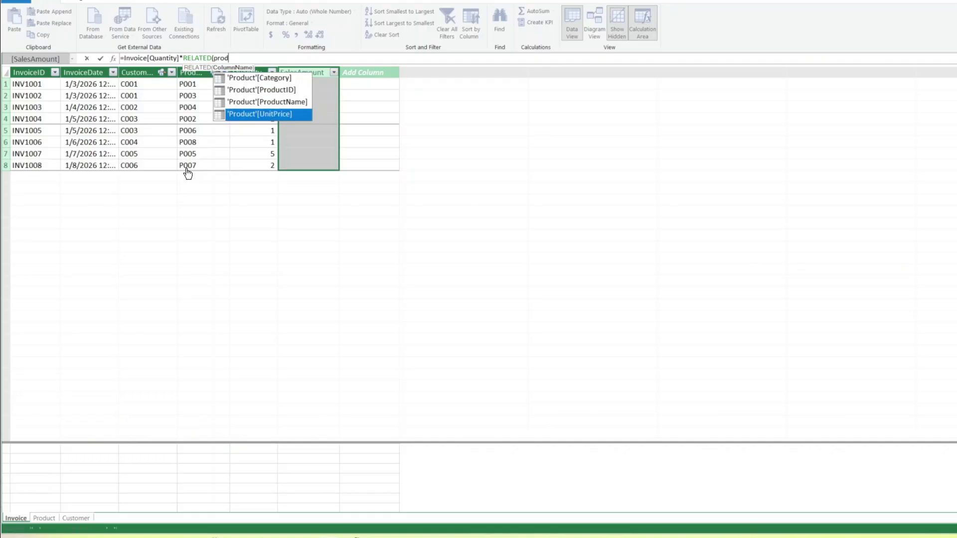
pyautogui.press('Tab')
pyautogui.write(')')
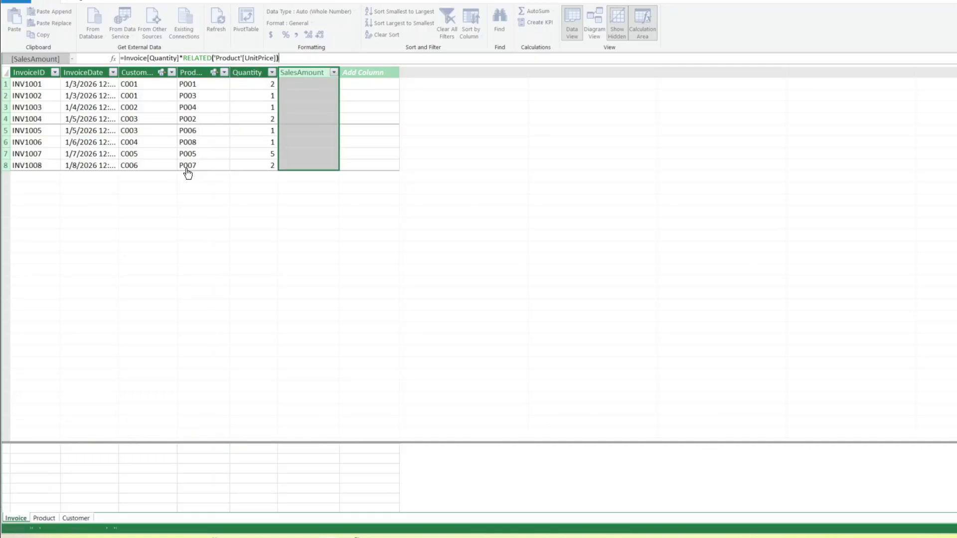
pyautogui.press('Return')
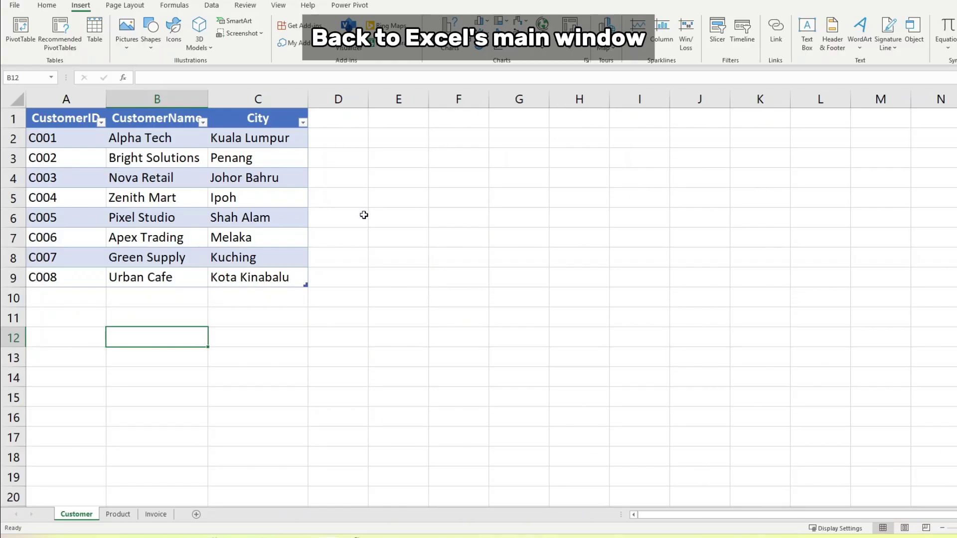
# - In the Excel workbook, insert a PivotTable from the workbook's Data Model on a new worksheet, with CustomerName as rows and SalesAmount as values
pyautogui.click(20, 29)
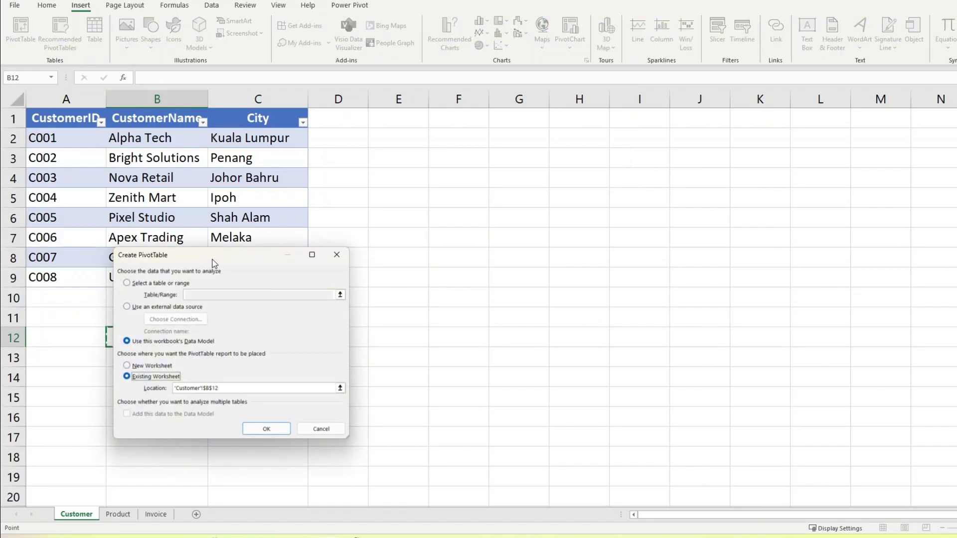
pyautogui.moveTo(214, 259); pyautogui.dragTo(424, 212)
pyautogui.click(337, 313)
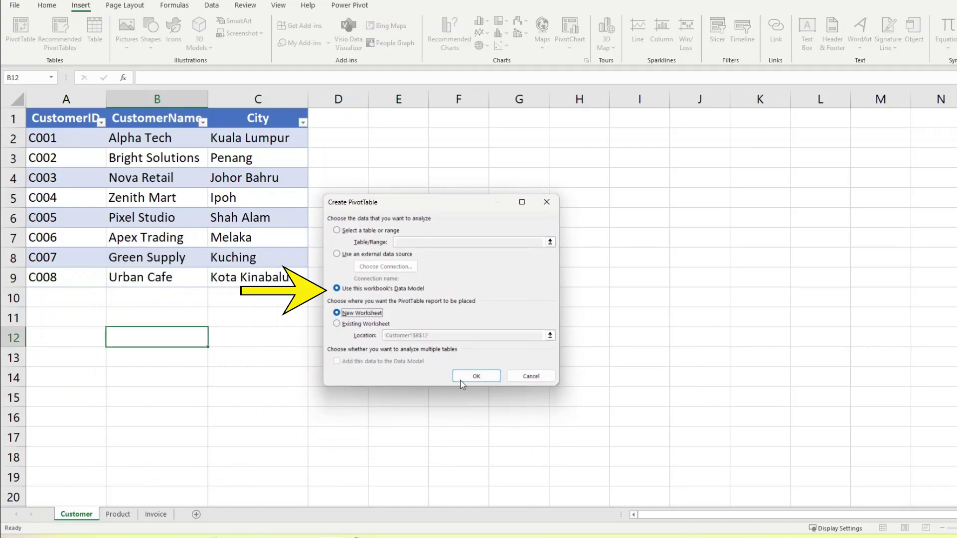
pyautogui.click(469, 377)
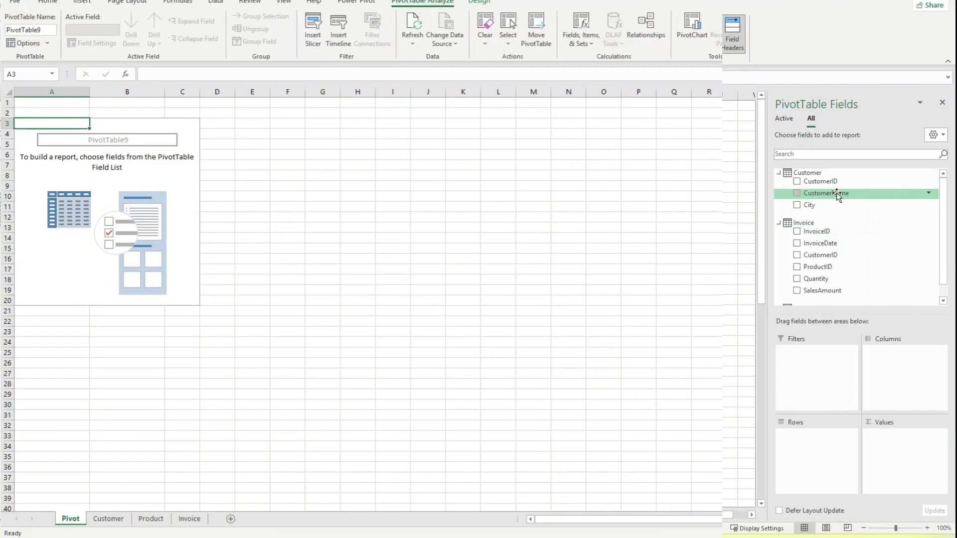
pyautogui.moveTo(838, 193); pyautogui.dragTo(812, 446)
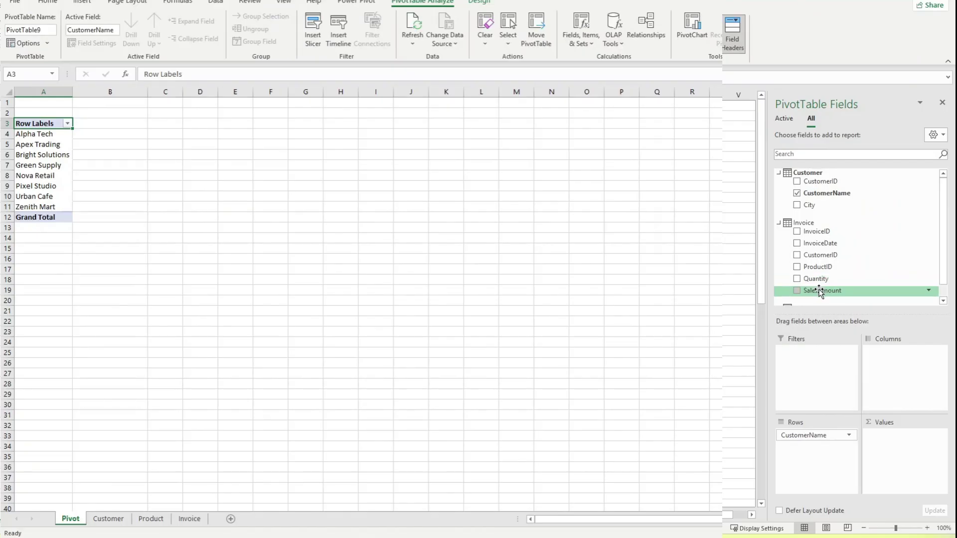
pyautogui.moveTo(820, 292); pyautogui.dragTo(904, 448)
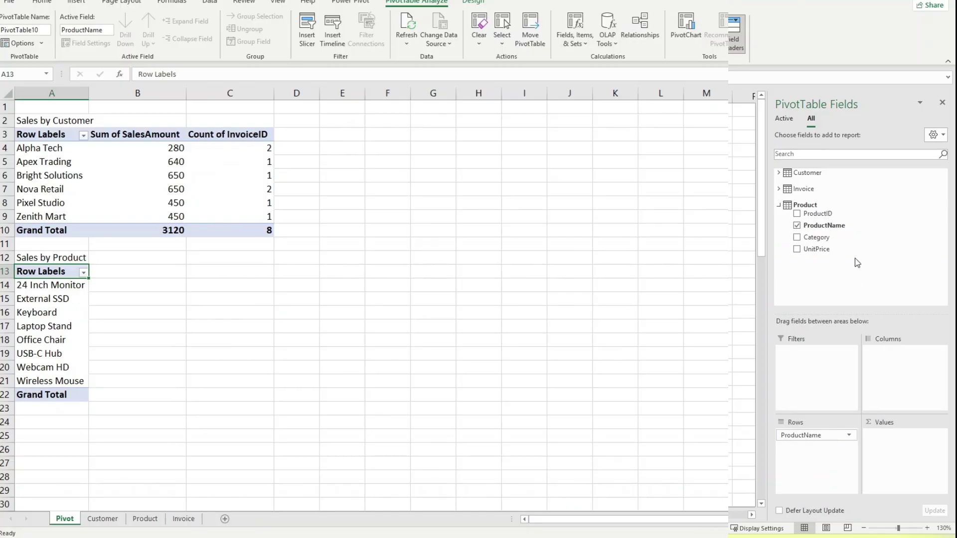
# - Add the Invoice table's SalesAmount field to the values of the Sales by Product PivotTable
pyautogui.click(787, 190)
pyautogui.moveTo(825, 257); pyautogui.dragTo(912, 438)
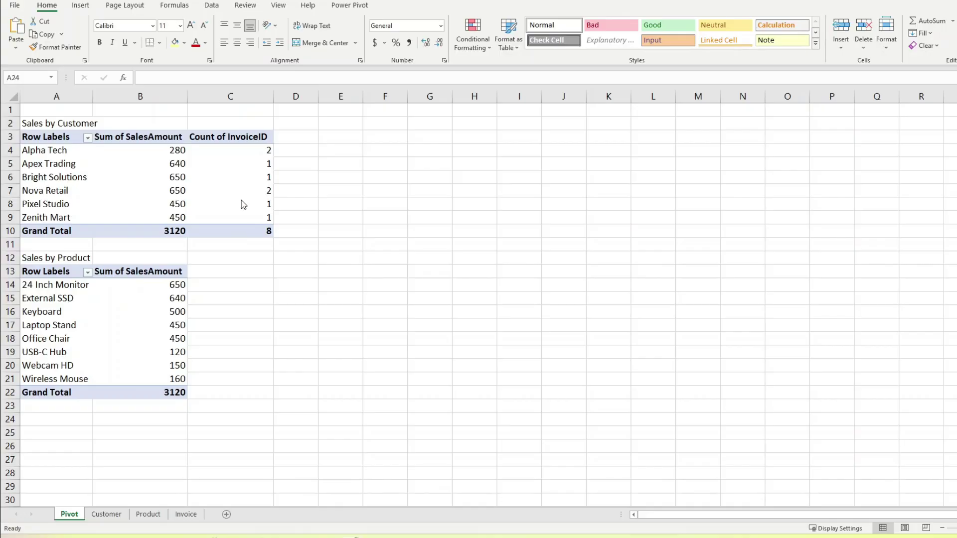
# - Insert City, Category and ProductName slicers for the Sales by Customer PivotTable and move the City slicer closer to it
pyautogui.click(44, 136)
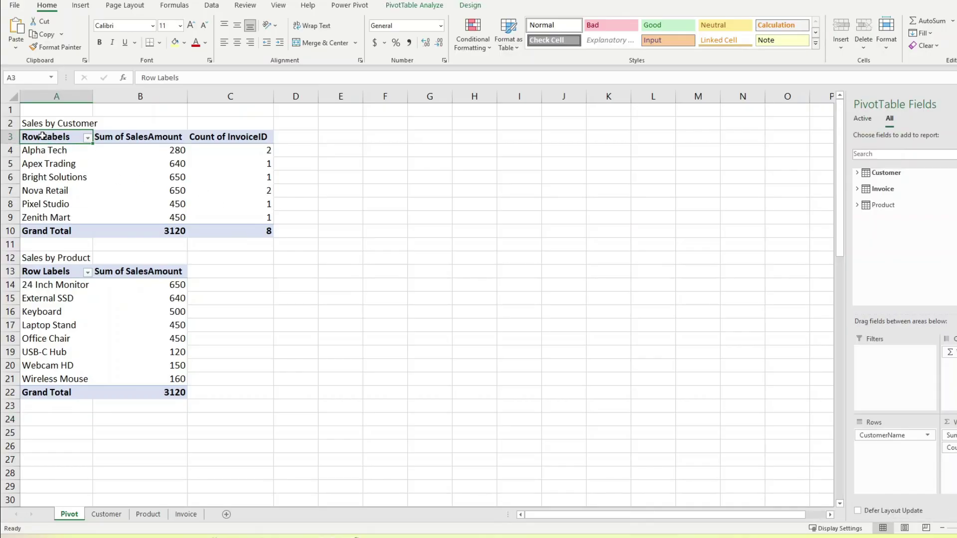
pyautogui.click(432, 6)
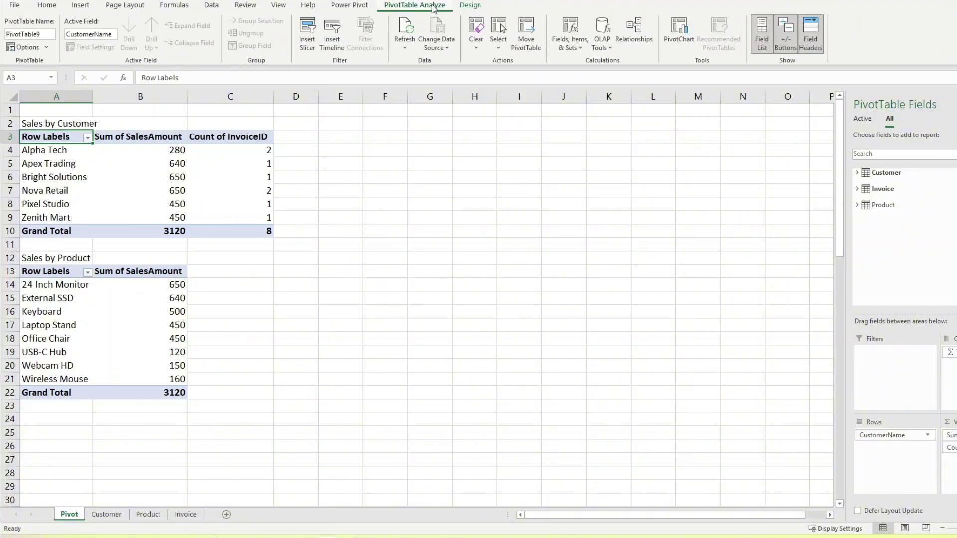
pyautogui.click(309, 40)
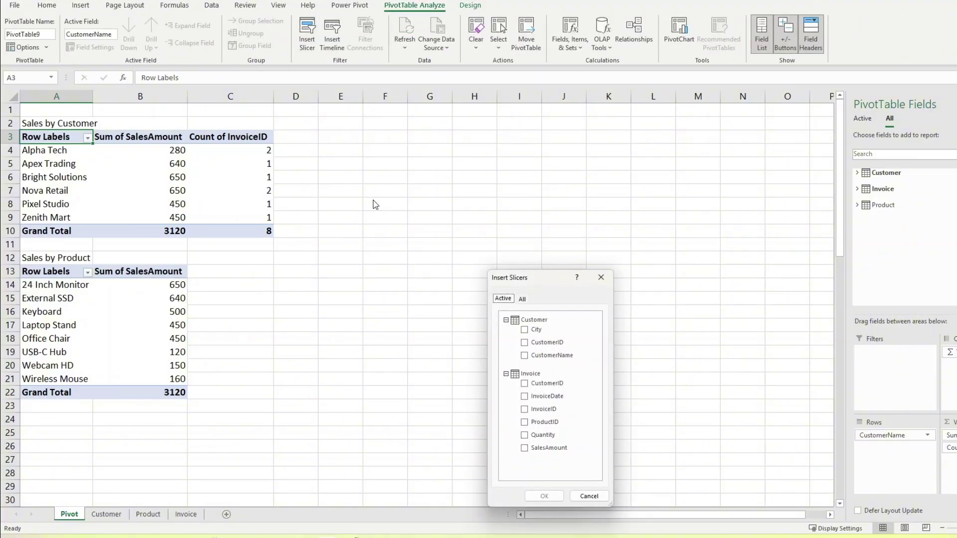
pyautogui.click(523, 299)
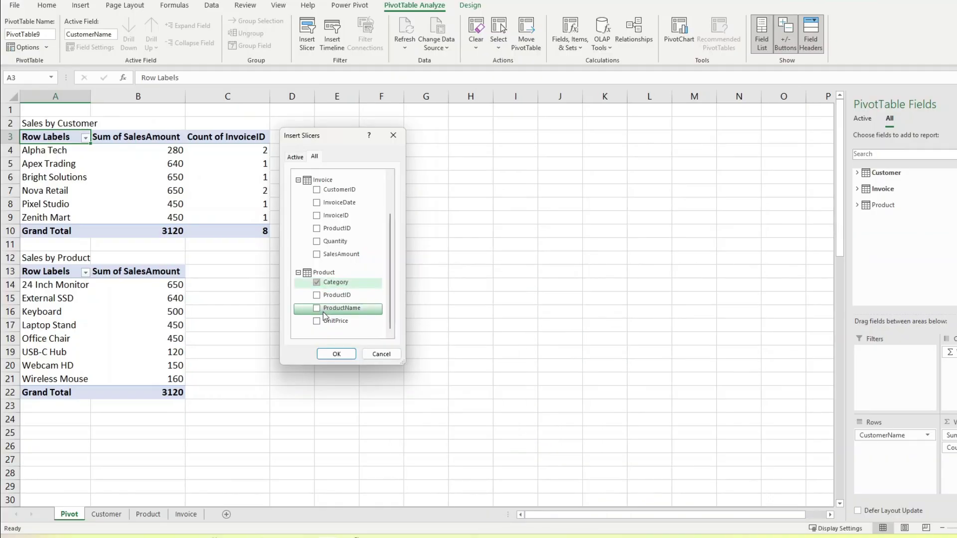
pyautogui.click(317, 309)
pyautogui.click(336, 354)
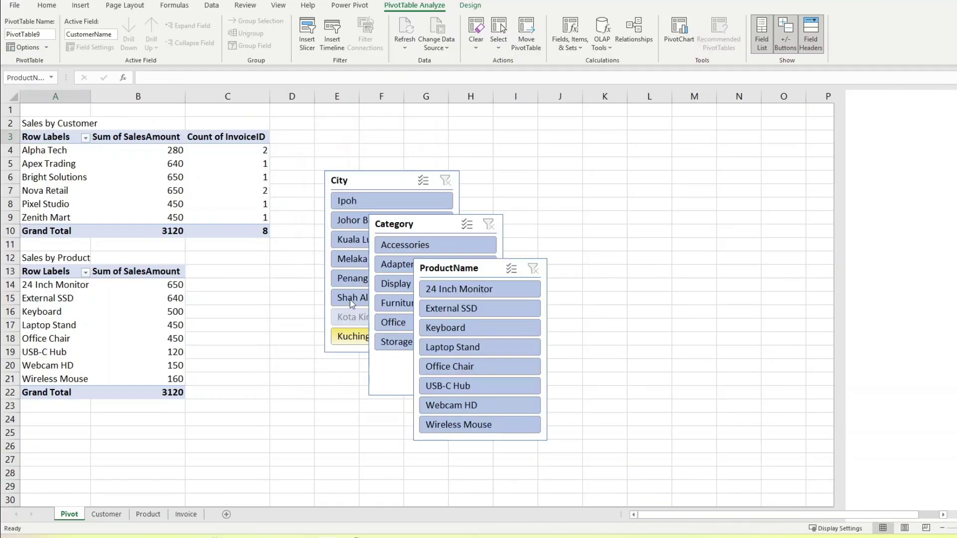
pyautogui.moveTo(369, 185); pyautogui.dragTo(331, 141)
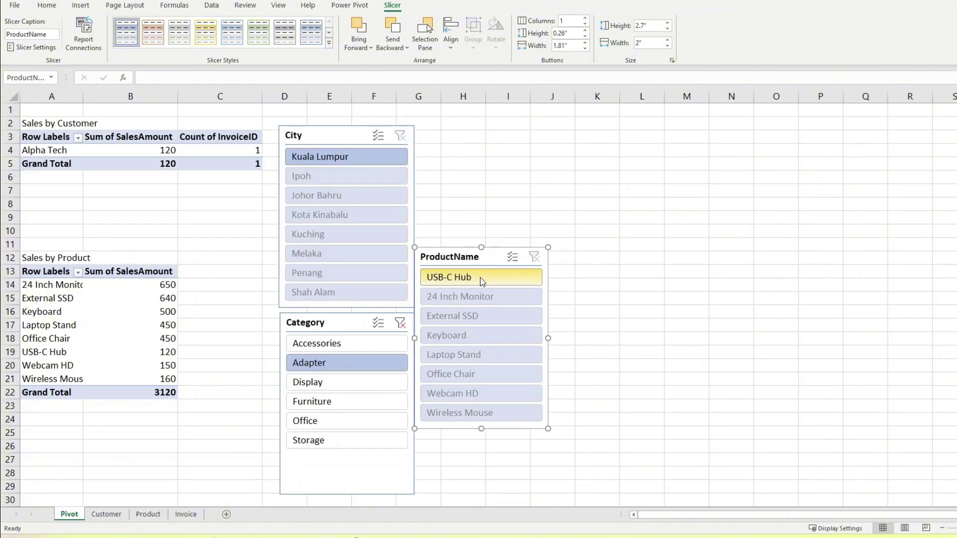
# - Clear the Category slicer's filter and view the report for Kuala Lumpur, Johor Bahru, Penang and Shah Alam in turn, clearing the City filter after each
pyautogui.click(400, 323)
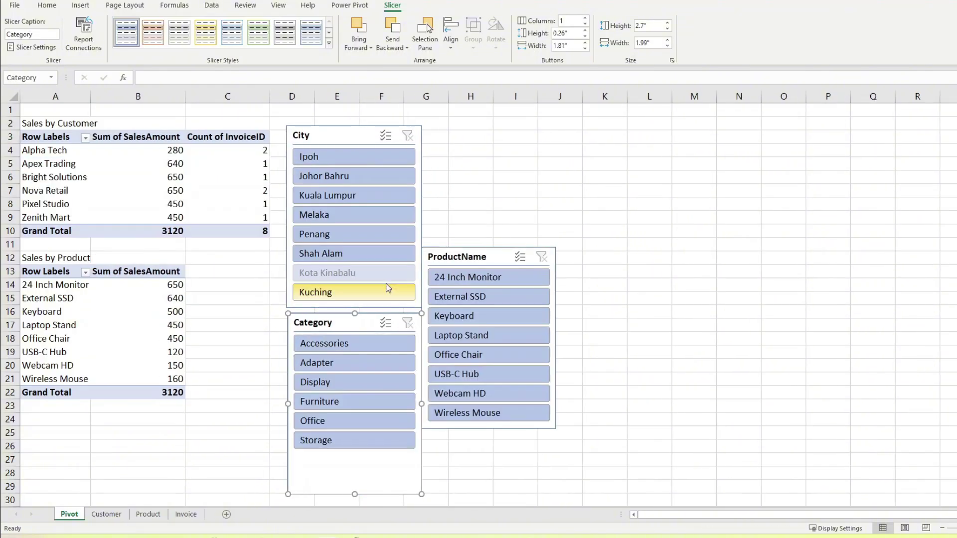
pyautogui.click(350, 196)
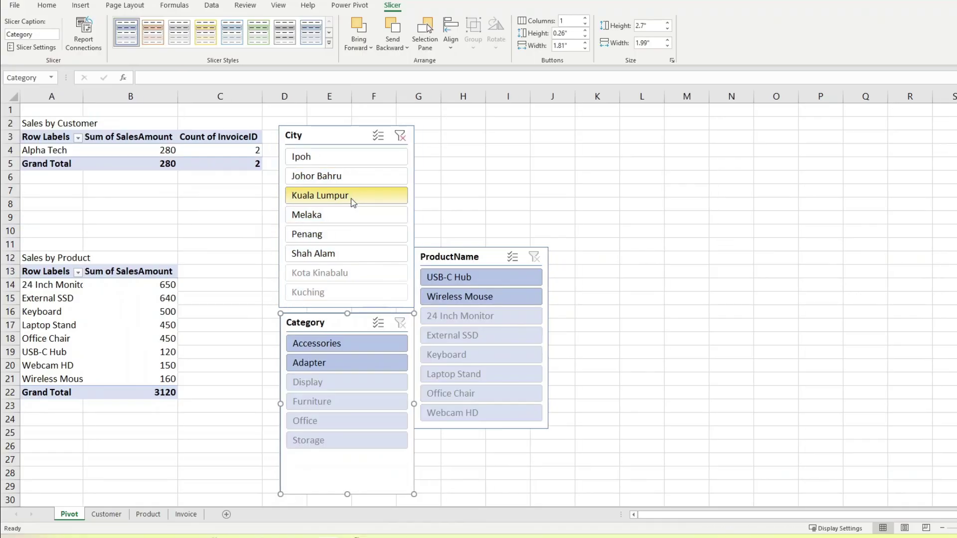
pyautogui.click(400, 136)
pyautogui.click(355, 174)
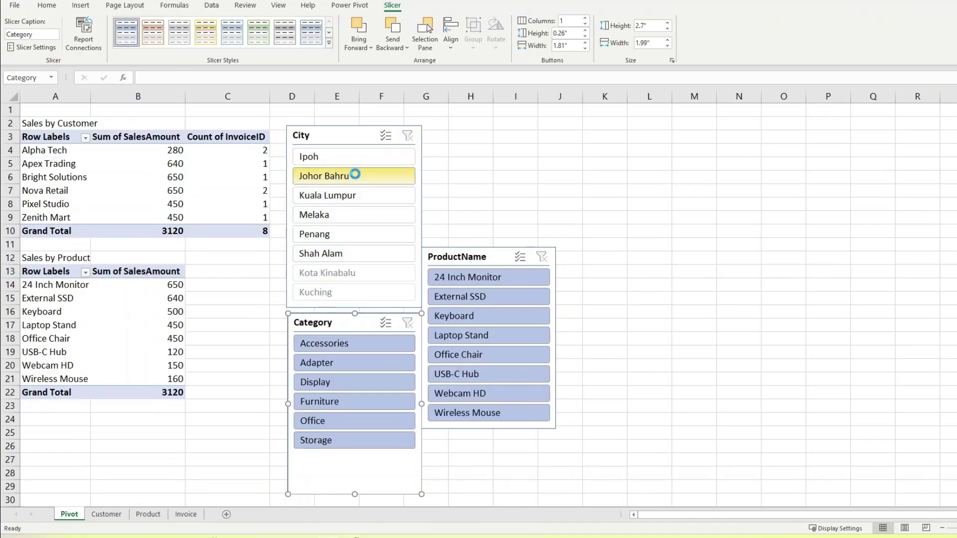
pyautogui.click(399, 135)
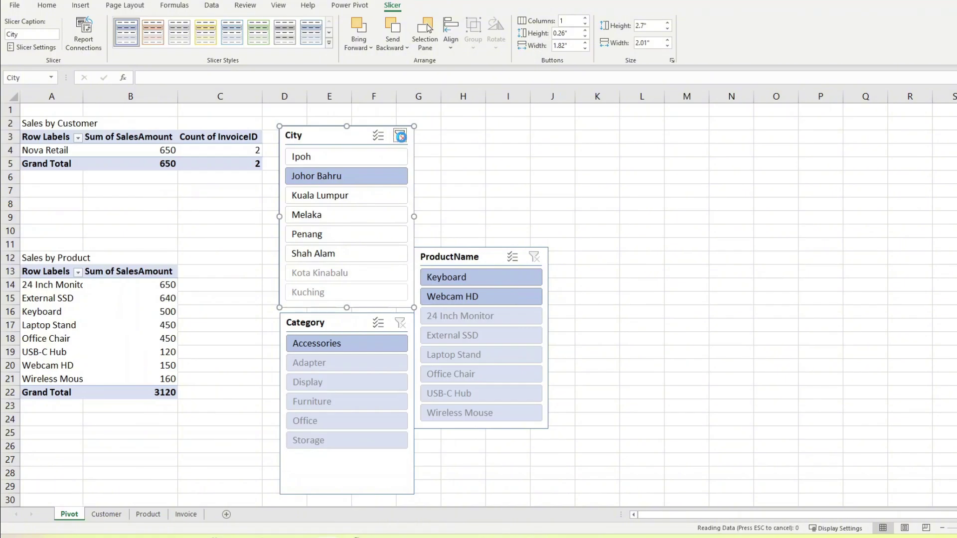
pyautogui.click(351, 233)
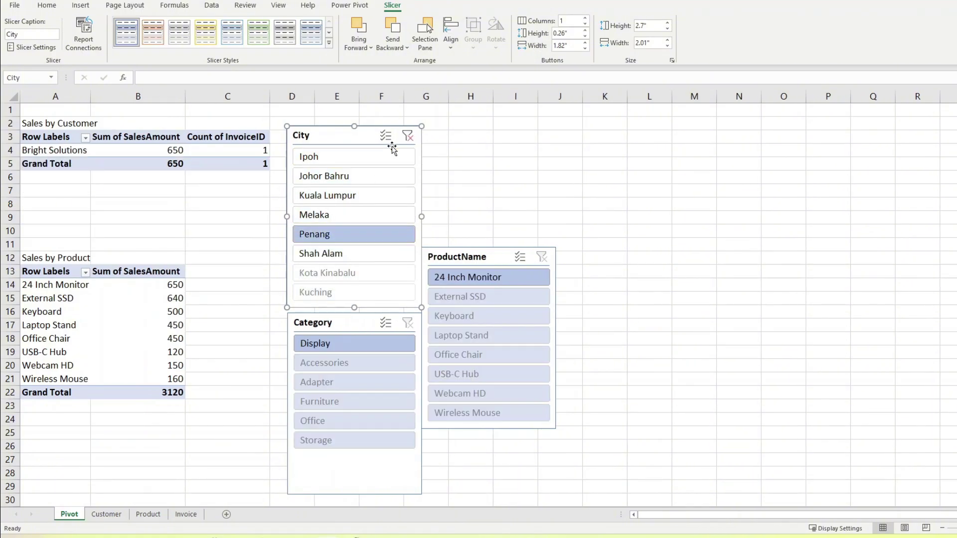
pyautogui.click(407, 136)
pyautogui.click(357, 254)
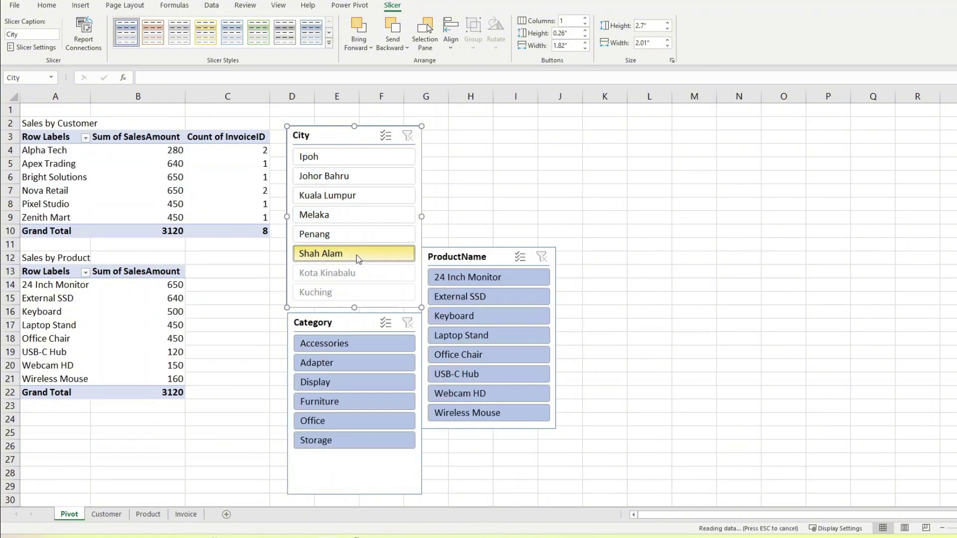
pyautogui.click(402, 139)
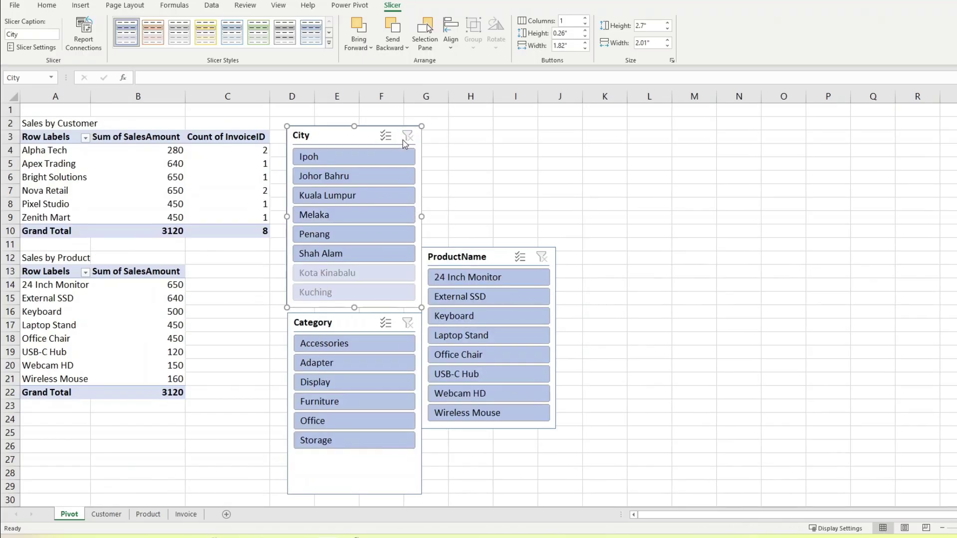